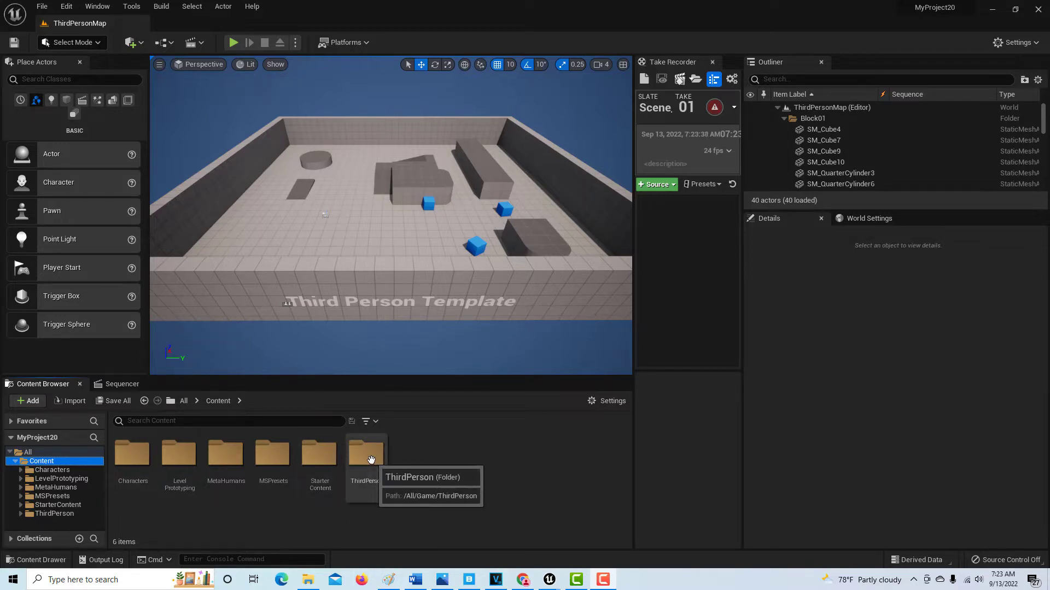
Open the BP_Mary1 blueprint from the MetaHumans > Mary1 folder
{"action": "double_click", "coordinate": [227, 455]}
{"action": "left_click", "coordinate": [185, 458]}
{"action": "double_click", "coordinate": [185, 458]}
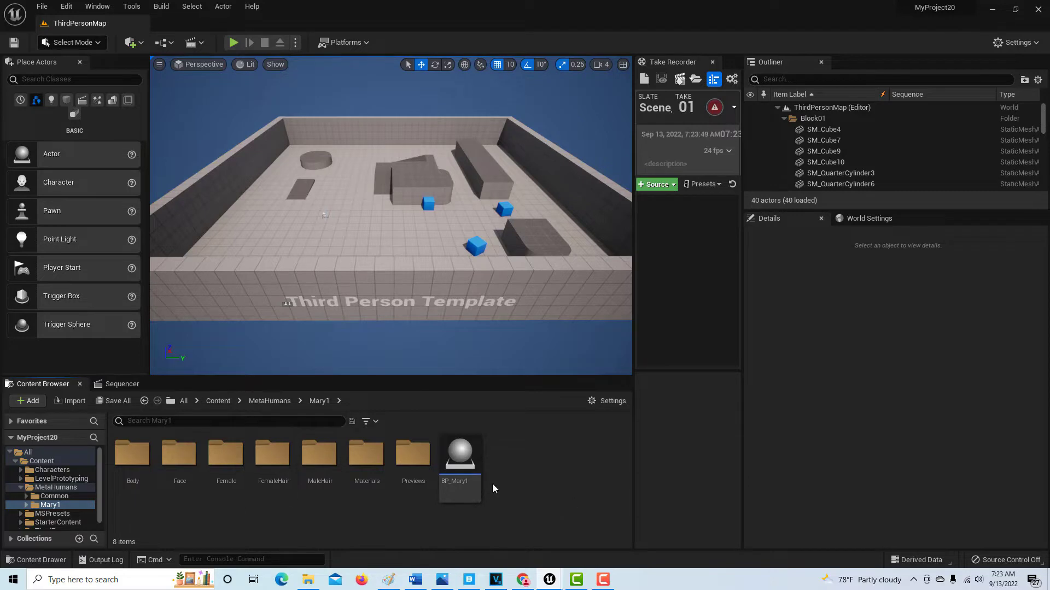
{"action": "left_click", "coordinate": [462, 459]}
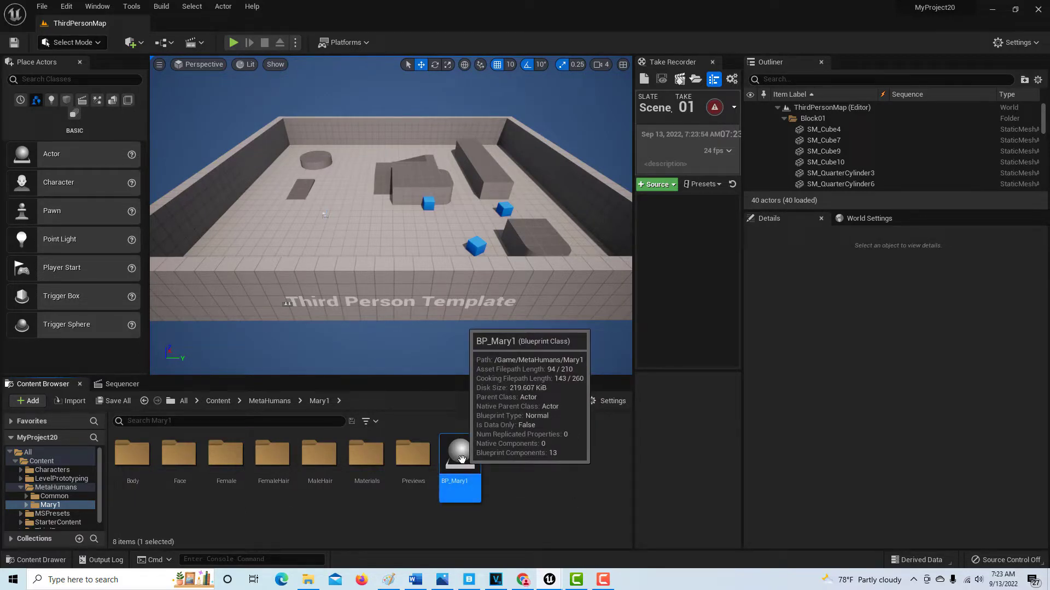
{"action": "double_click", "coordinate": [462, 459]}
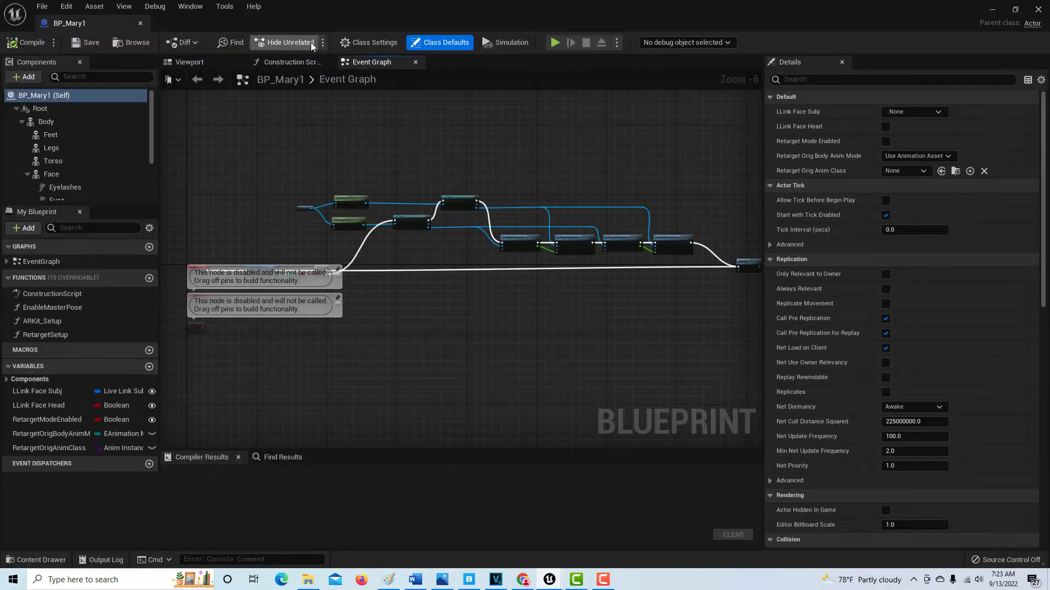
In Class Settings, change BP_Mary1's Parent Class from Actor to BP_ThirdPersonCharacter
{"action": "left_click", "coordinate": [353, 42]}
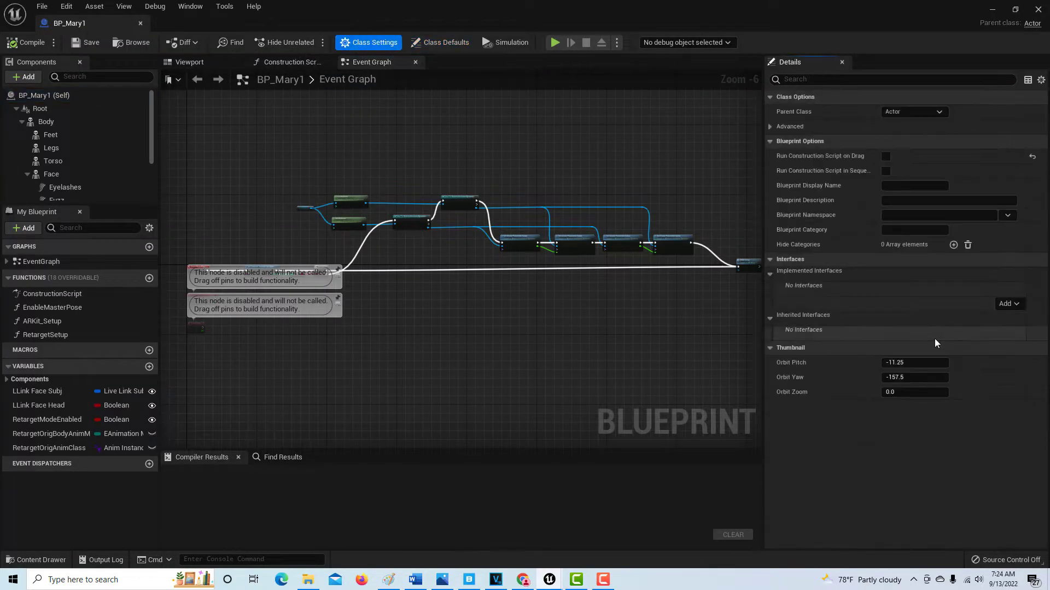
{"action": "left_click", "coordinate": [938, 113]}
{"action": "scroll", "coordinate": [936, 190], "scroll_direction": "down", "scroll_amount": 5}
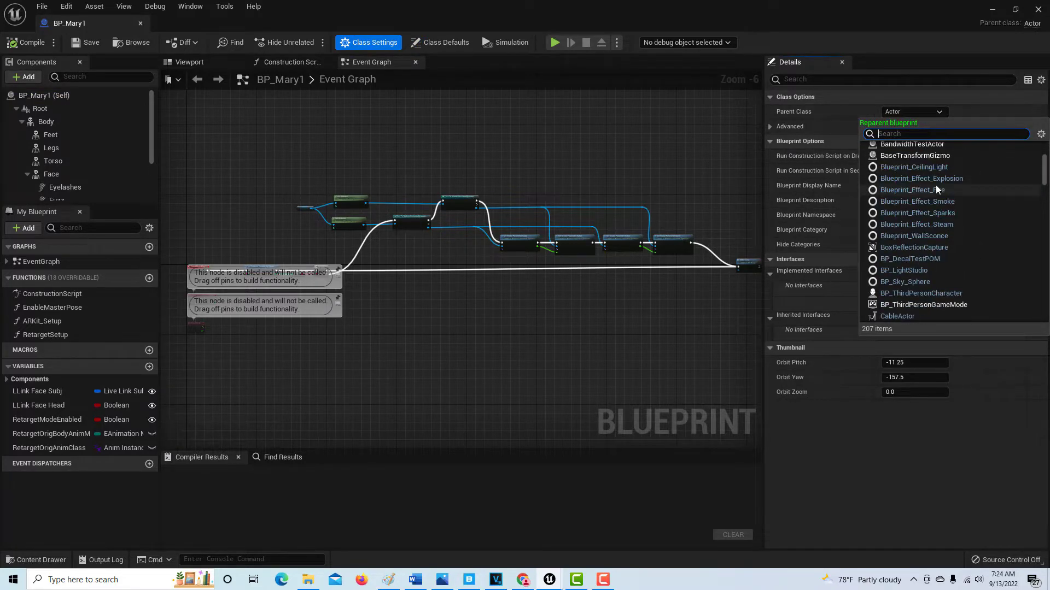
{"action": "left_click", "coordinate": [929, 295]}
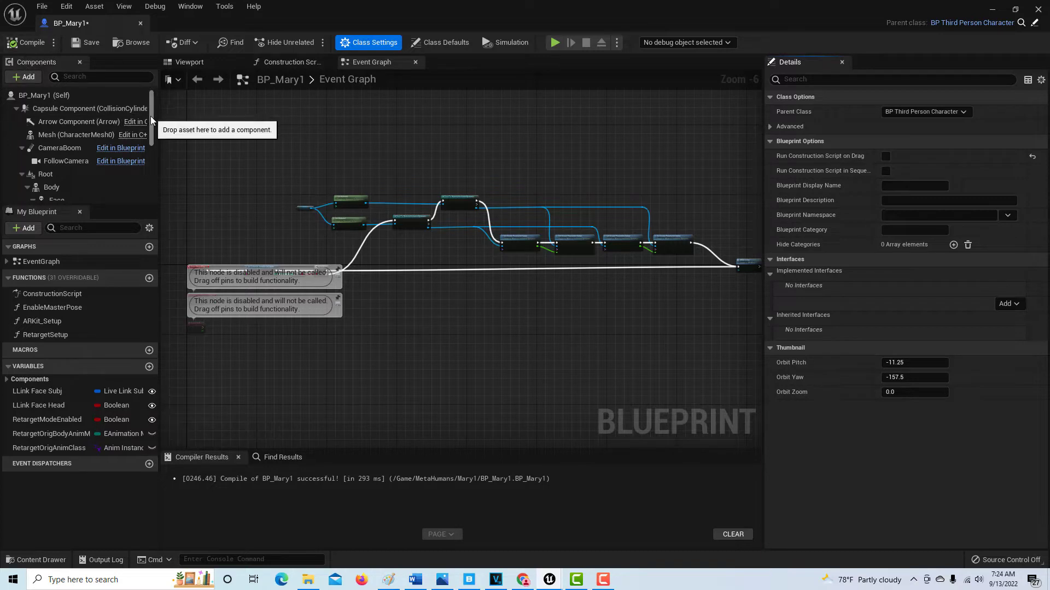
Attach Body under Mesh (CharacterMesh0), collapse it, and delete the Root component
{"action": "mouse_move", "coordinate": [152, 117]}
{"action": "left_mouse_down"}
{"action": "mouse_move", "coordinate": [152, 134]}
{"action": "mouse_move", "coordinate": [152, 113]}
{"action": "left_mouse_up"}
{"action": "left_click", "coordinate": [52, 188]}
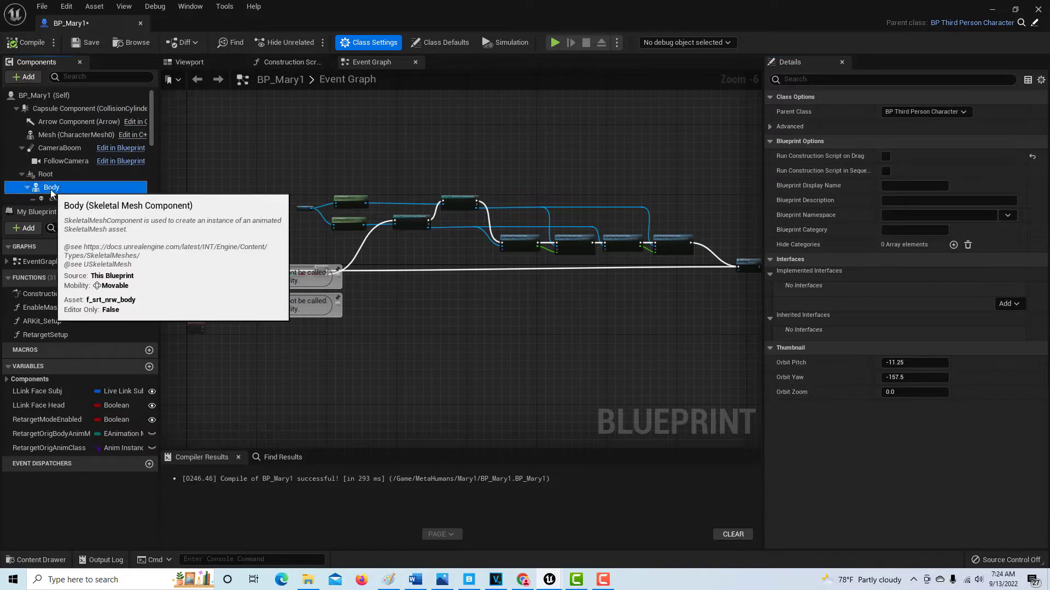
{"action": "left_click_drag", "start_coordinate": [53, 192], "coordinate": [52, 136]}
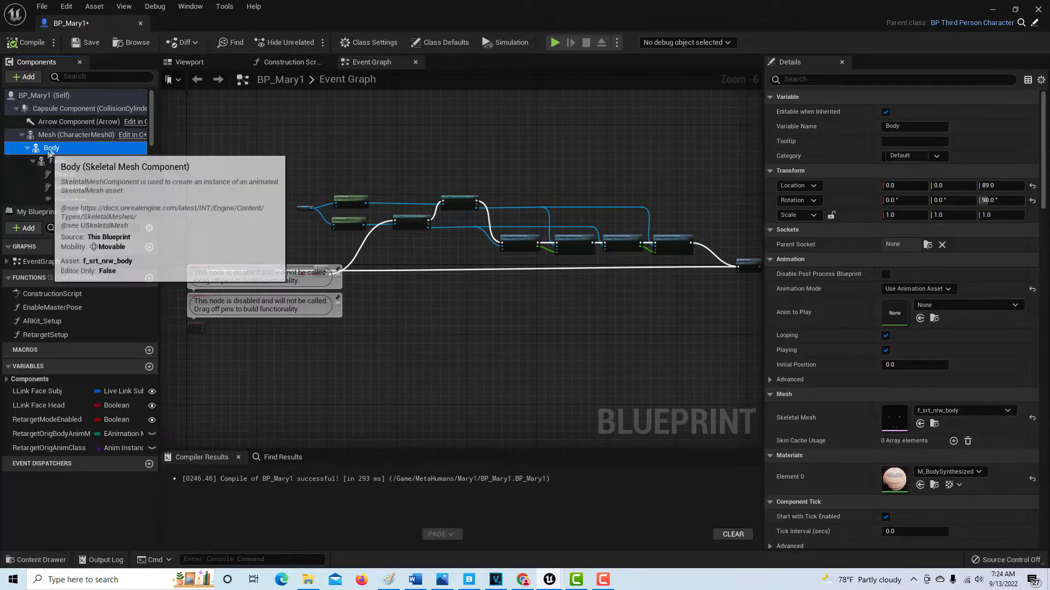
{"action": "left_click", "coordinate": [27, 149]}
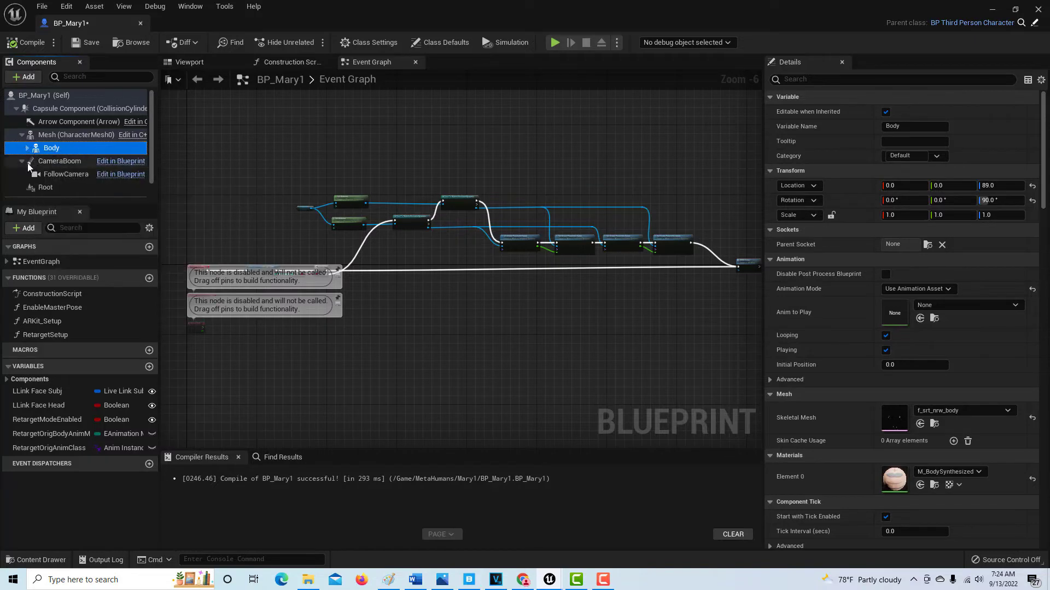
{"action": "scroll", "coordinate": [145, 137], "scroll_direction": "down", "scroll_amount": 1}
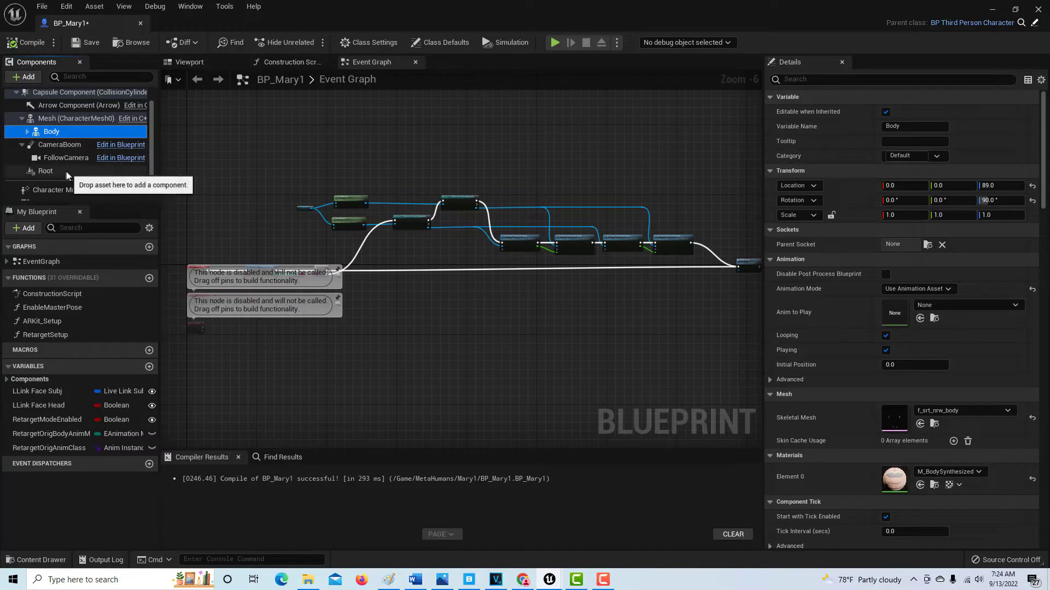
{"action": "left_click", "coordinate": [41, 172]}
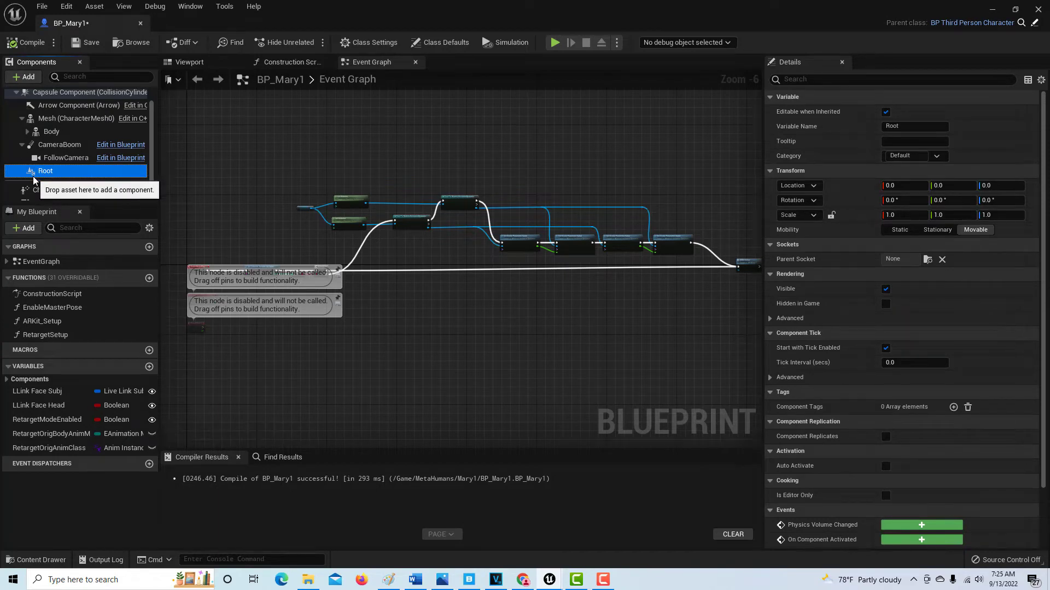
{"action": "key", "text": "Delete"}
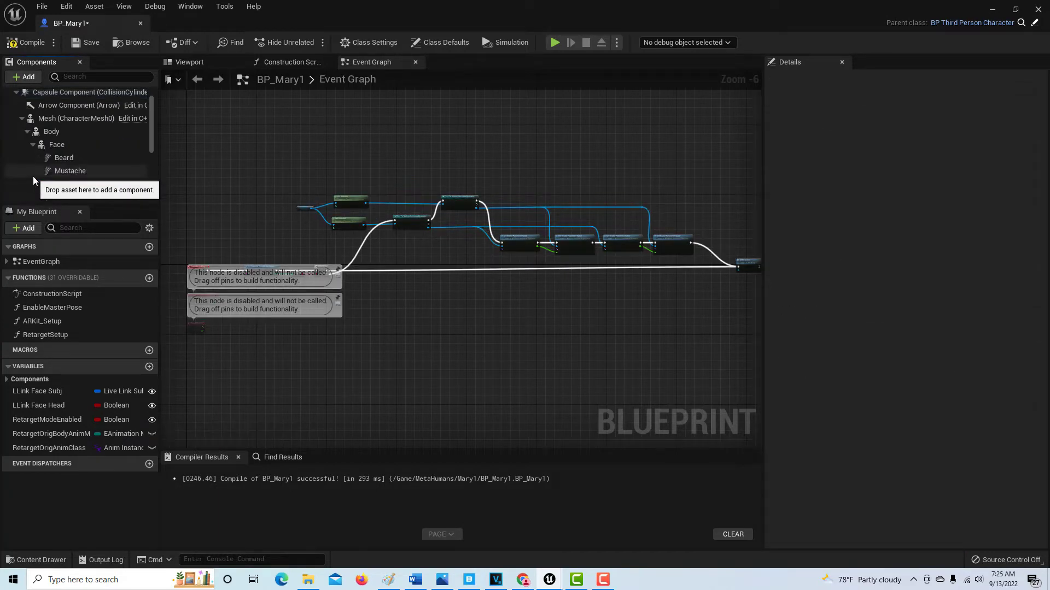
Compile and save BP_Mary1, then close and reopen the blueprint
{"action": "left_click", "coordinate": [36, 46]}
{"action": "left_click", "coordinate": [90, 45]}
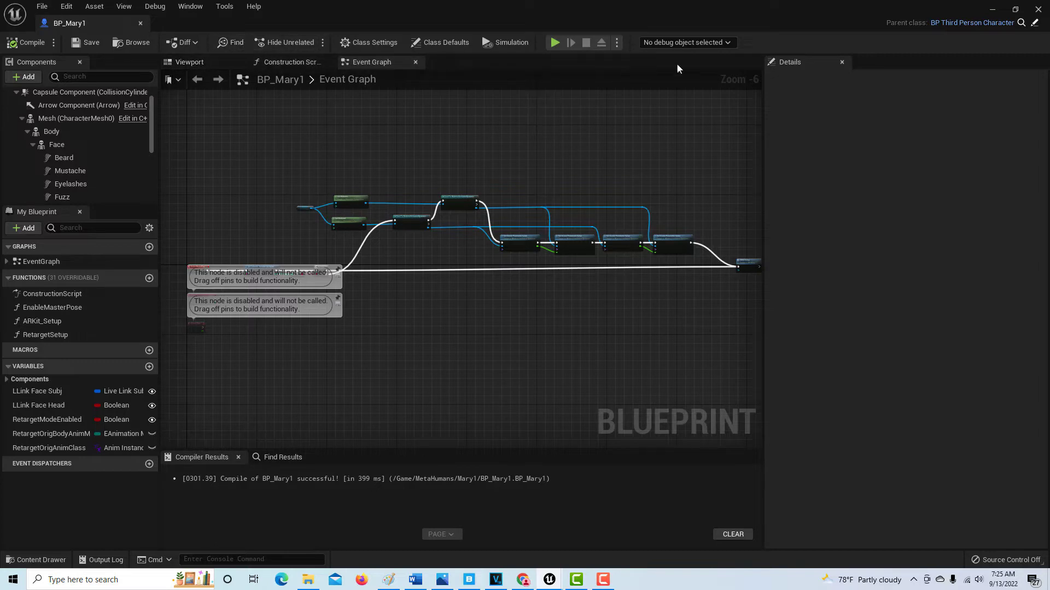
{"action": "left_click", "coordinate": [1037, 10]}
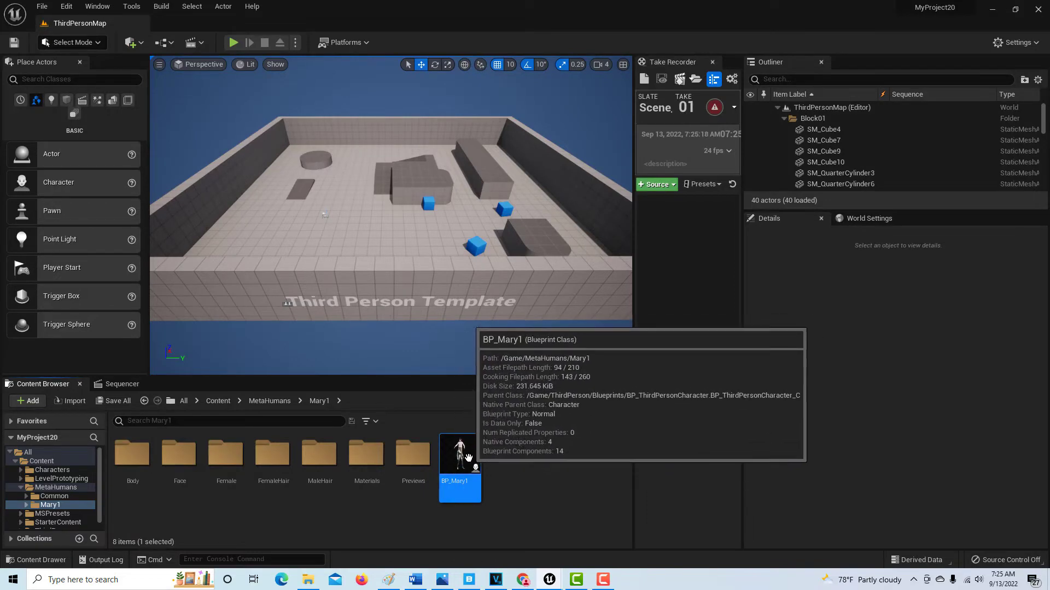
{"action": "double_click", "coordinate": [468, 458]}
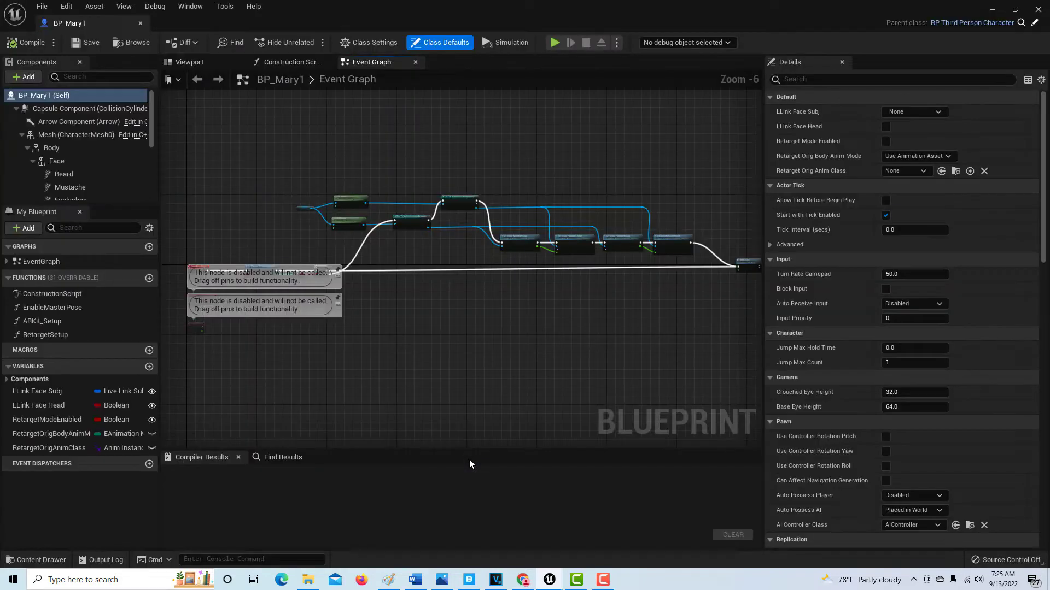
In the Viewport, set the Body component's Location Z and Rotation Z to 0
{"action": "left_click", "coordinate": [185, 64]}
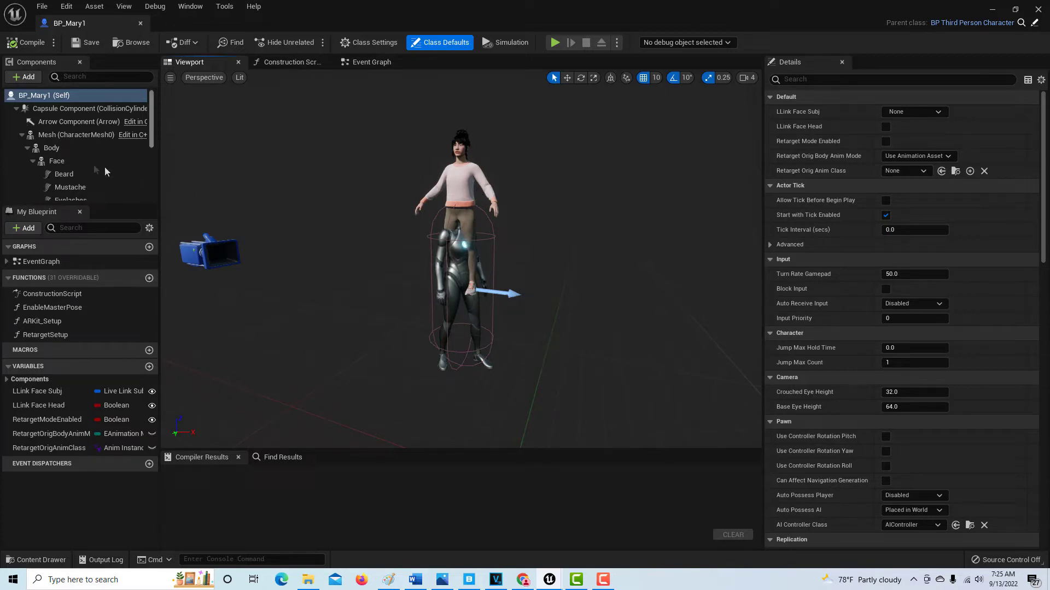
{"action": "left_click", "coordinate": [61, 148]}
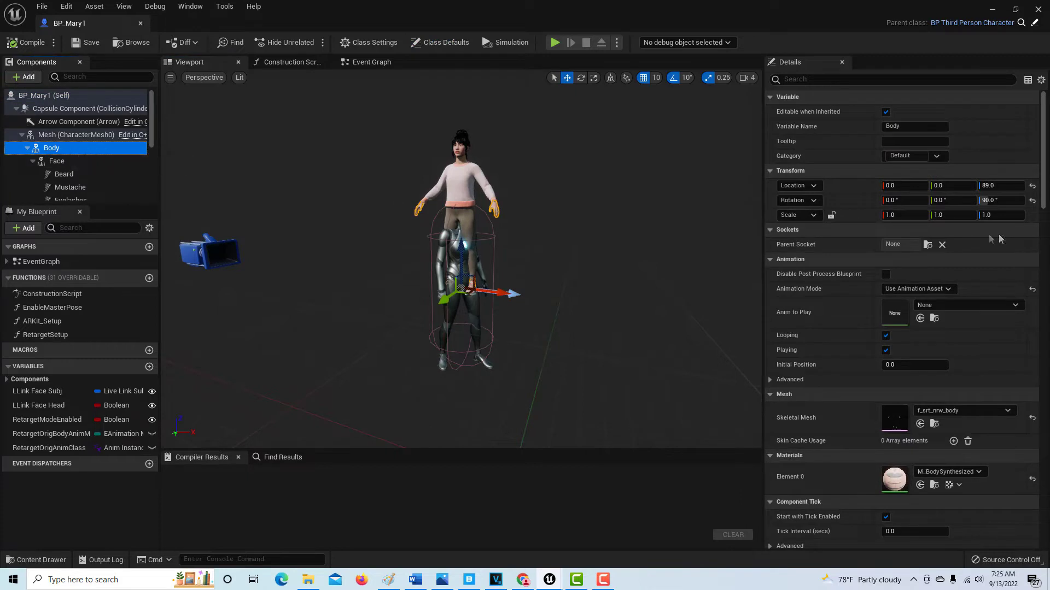
{"action": "left_click", "coordinate": [988, 186]}
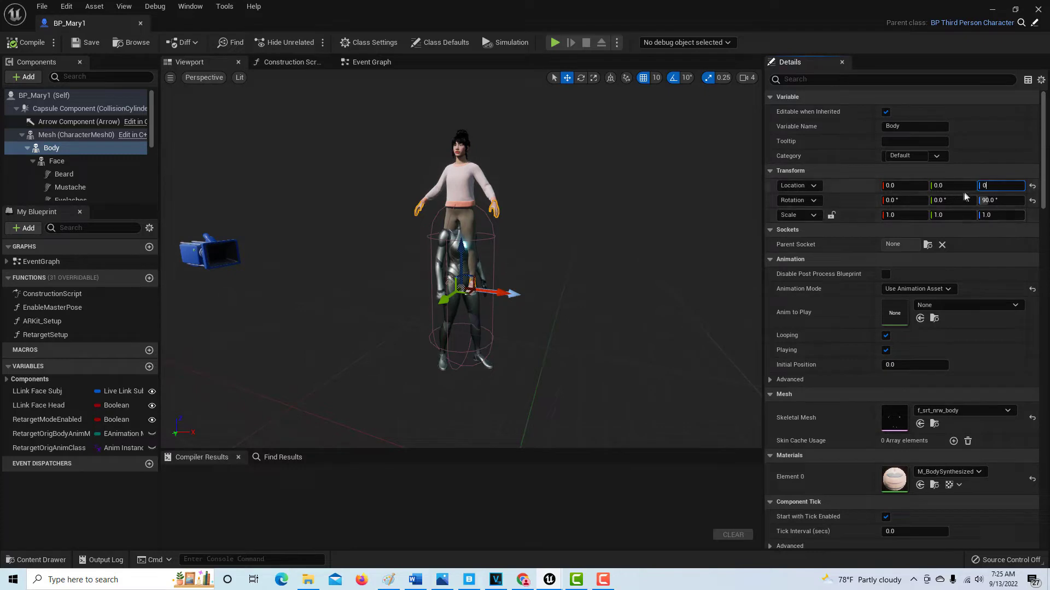
{"action": "left_click", "coordinate": [987, 201]}
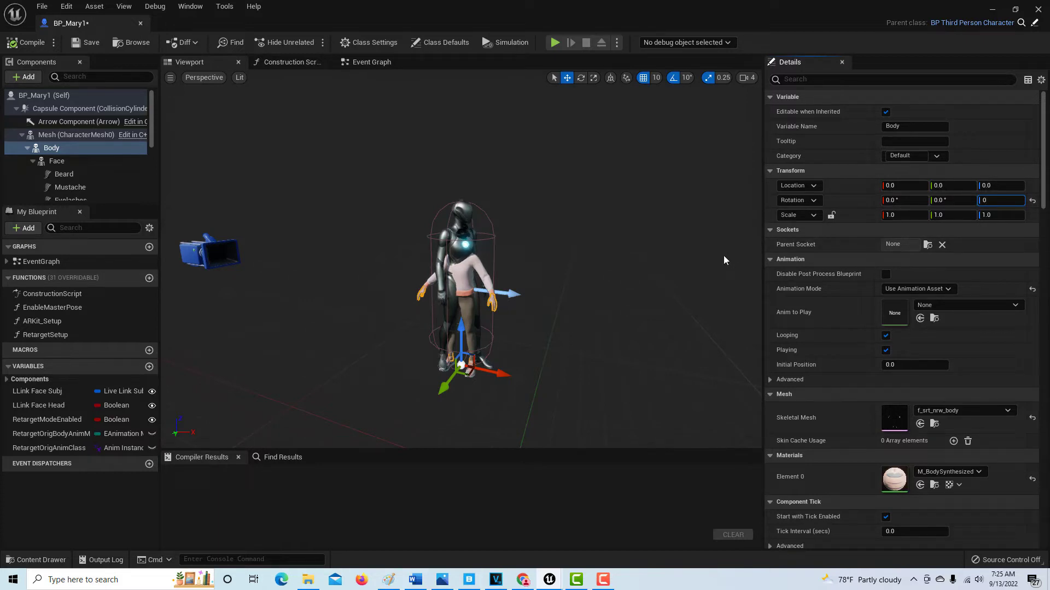
{"action": "type", "text": "0"}
{"action": "key", "text": "Return"}
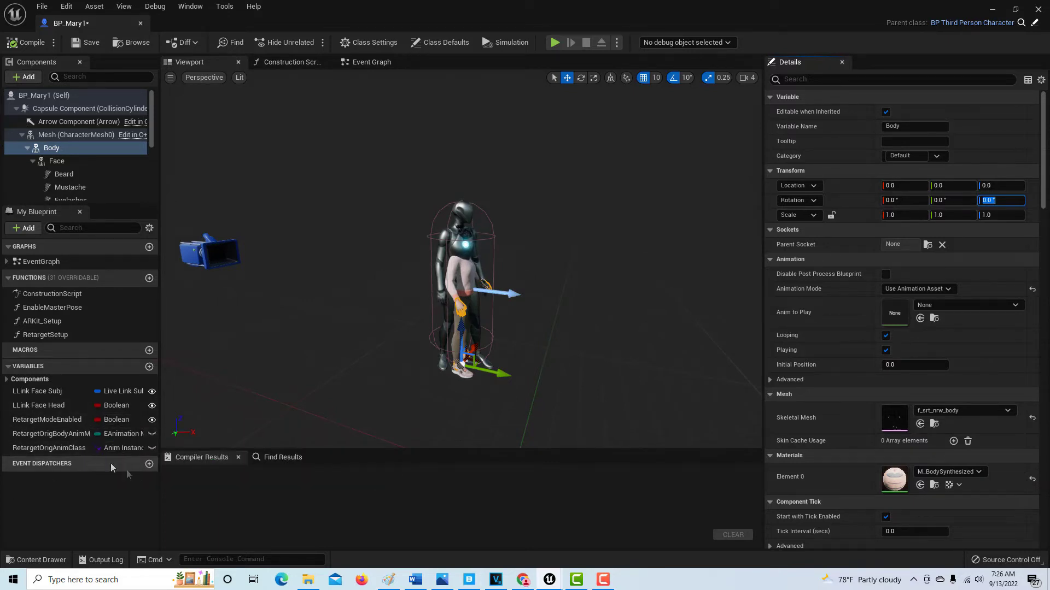
Tick the RetargetModeEnabled variable's Default Value and compile BP_Mary1
{"action": "left_click", "coordinate": [60, 420]}
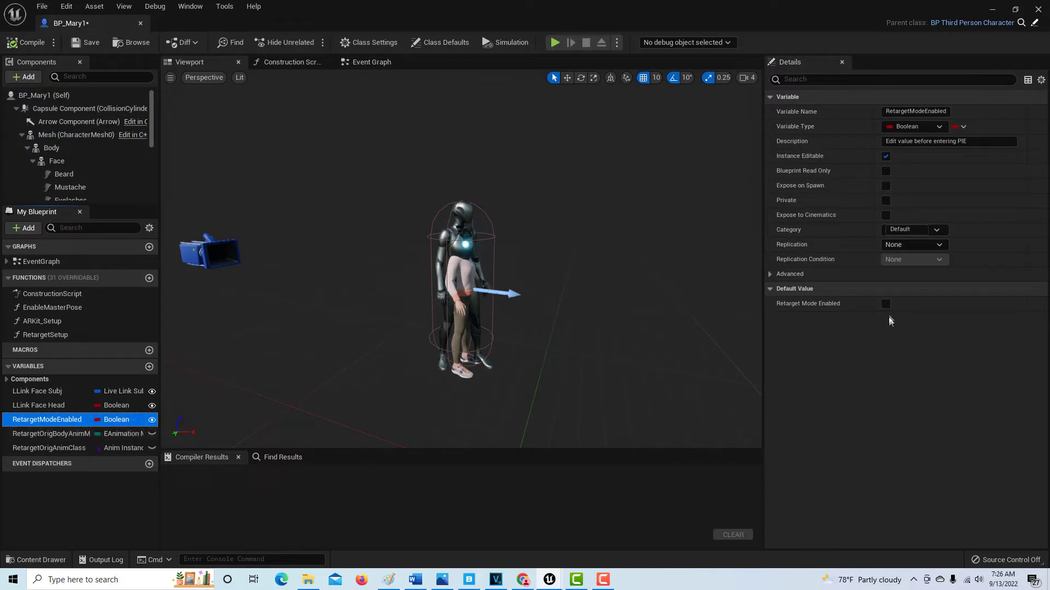
{"action": "left_click", "coordinate": [885, 304]}
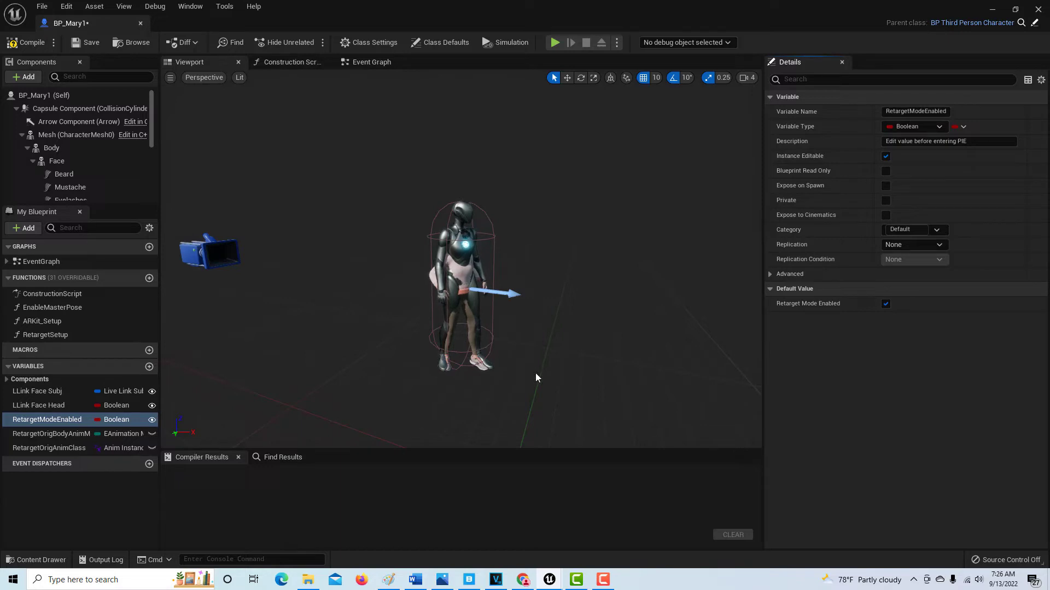
{"action": "left_click", "coordinate": [27, 43]}
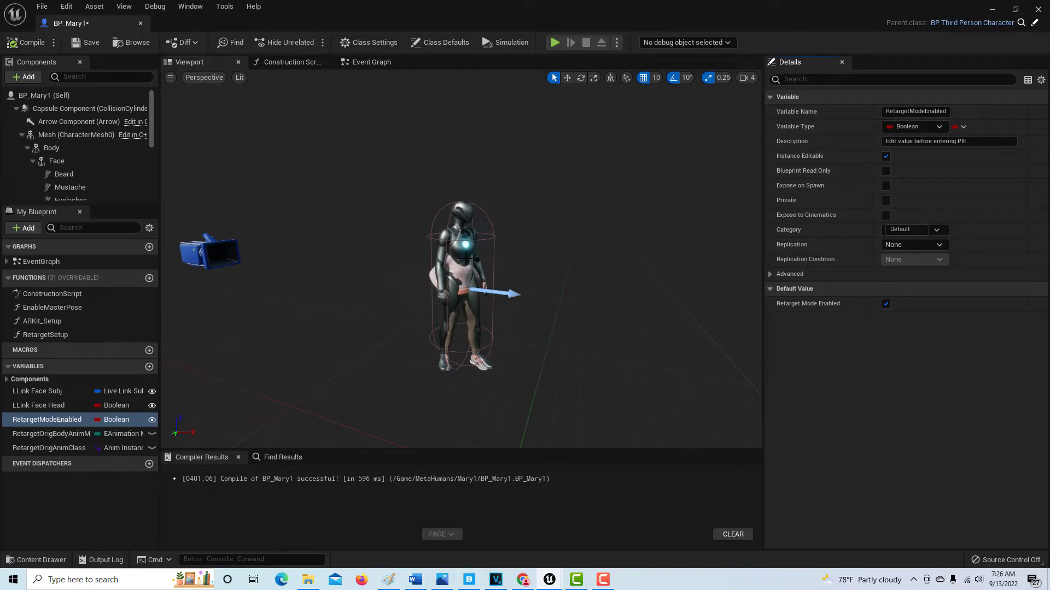
{"action": "left_click", "coordinate": [63, 135]}
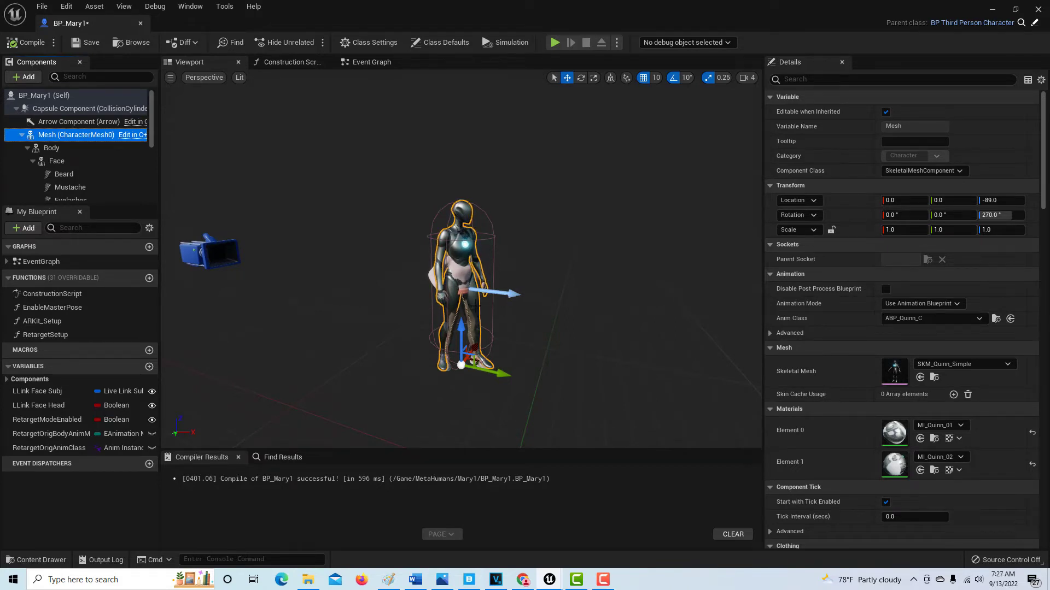
{"action": "left_click", "coordinate": [801, 79]}
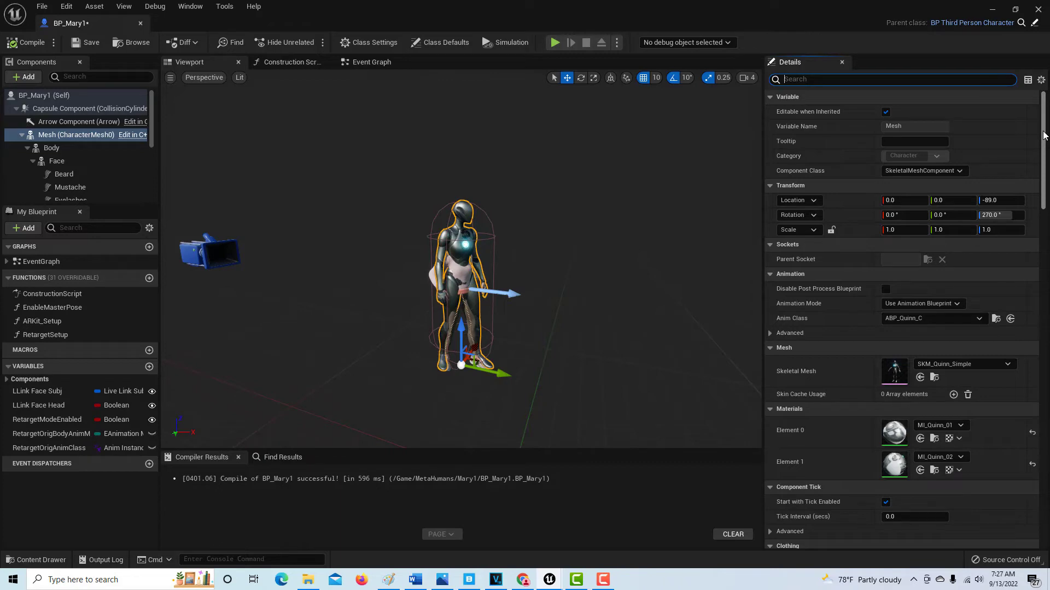
{"action": "left_click_drag", "start_coordinate": [1043, 135], "coordinate": [1043, 358]}
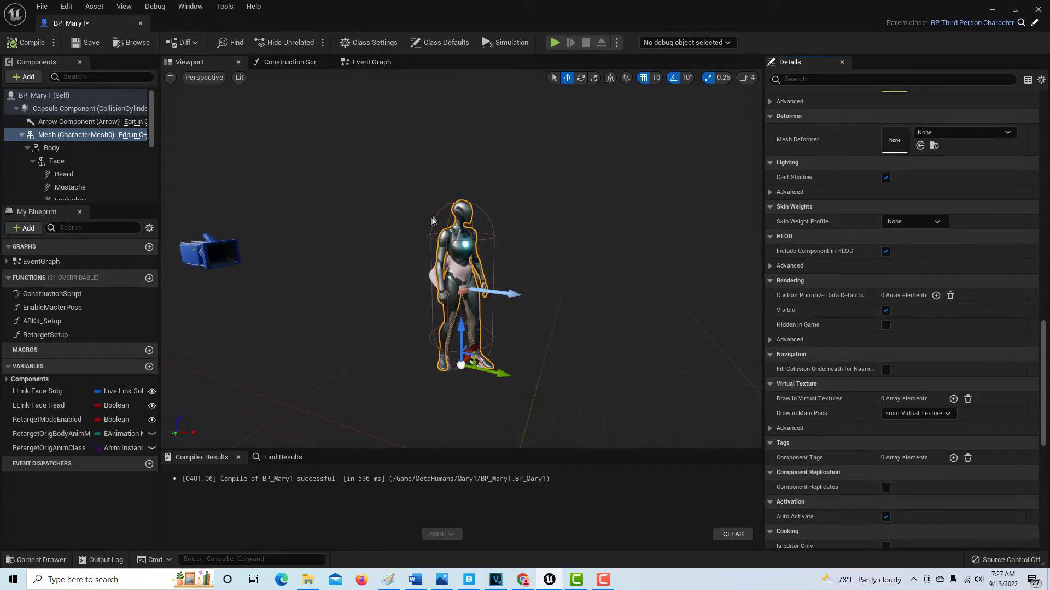
{"action": "left_click", "coordinate": [886, 311]}
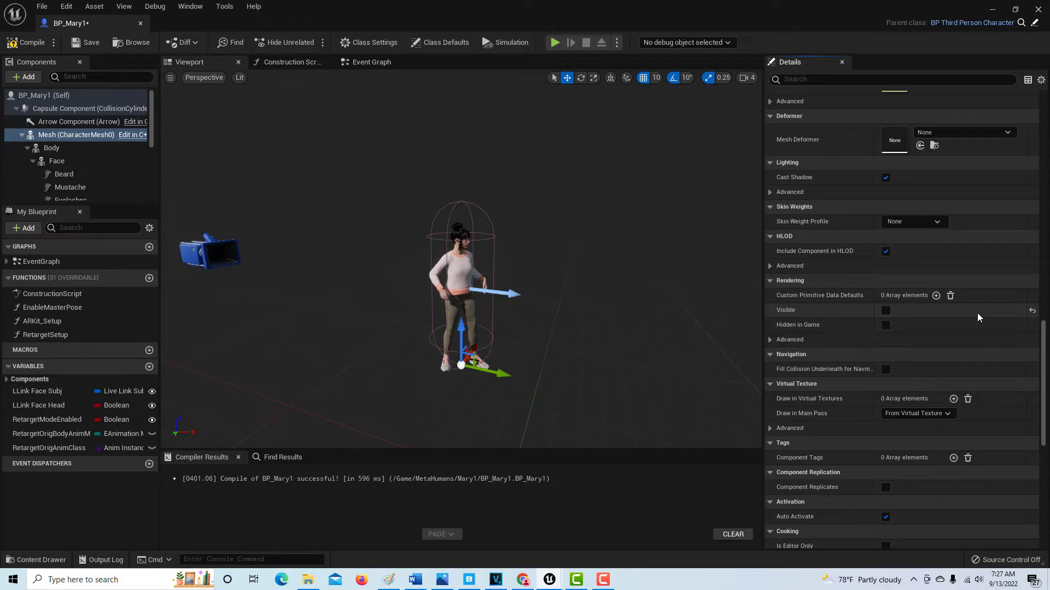
{"action": "scroll", "coordinate": [1043, 342], "scroll_direction": "down", "scroll_amount": 3}
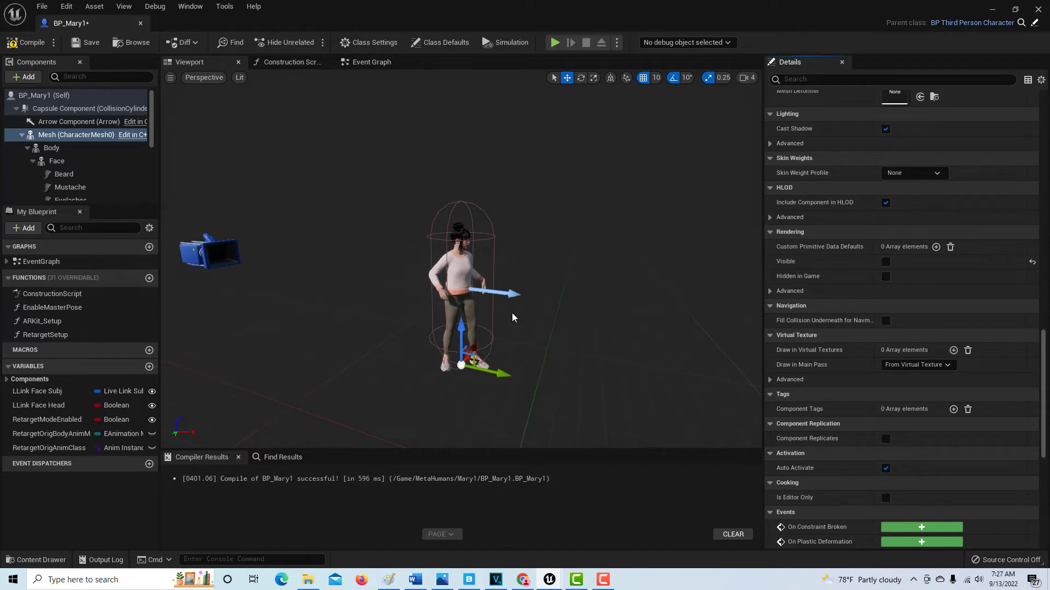
{"action": "scroll", "coordinate": [1041, 350], "scroll_direction": "up", "scroll_amount": 5}
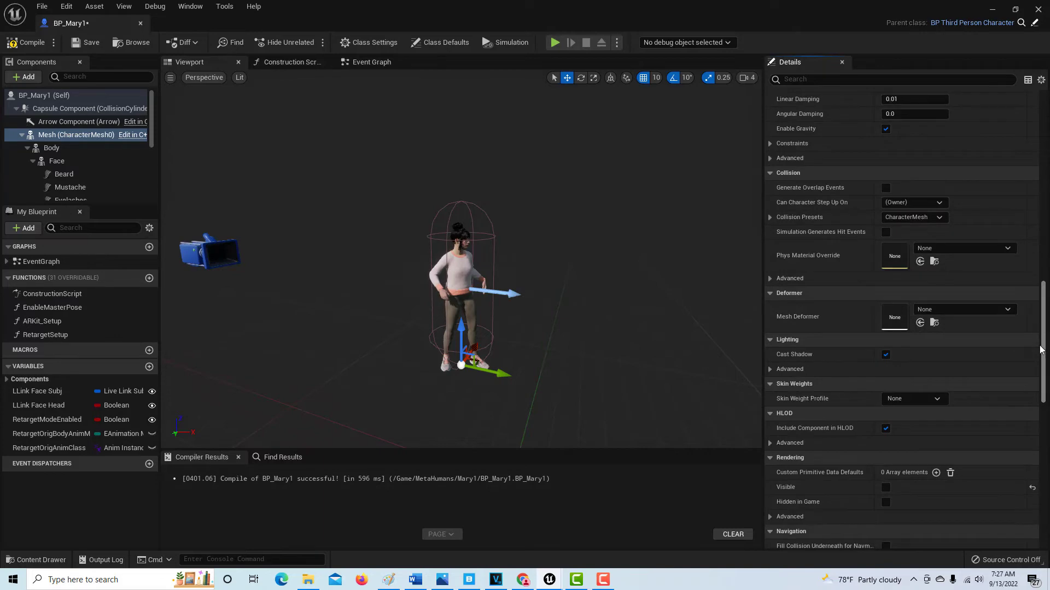
{"action": "left_click_drag", "start_coordinate": [1041, 352], "coordinate": [1038, 505]}
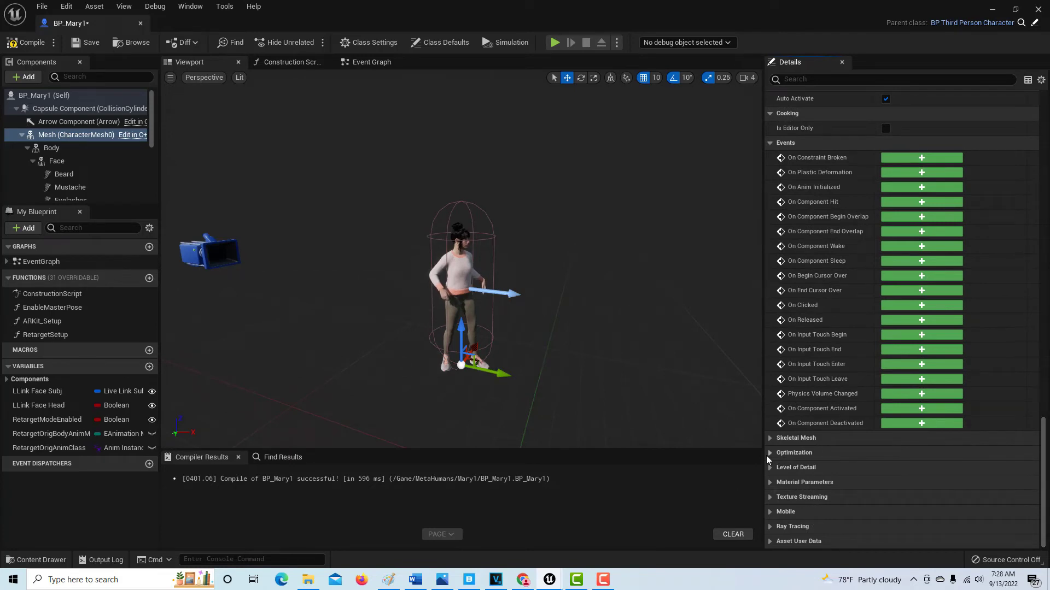
Set Visibility Based Anim Tick Option to Always Tick Pose and Refresh Bones, then compile and save
{"action": "left_click", "coordinate": [769, 454]}
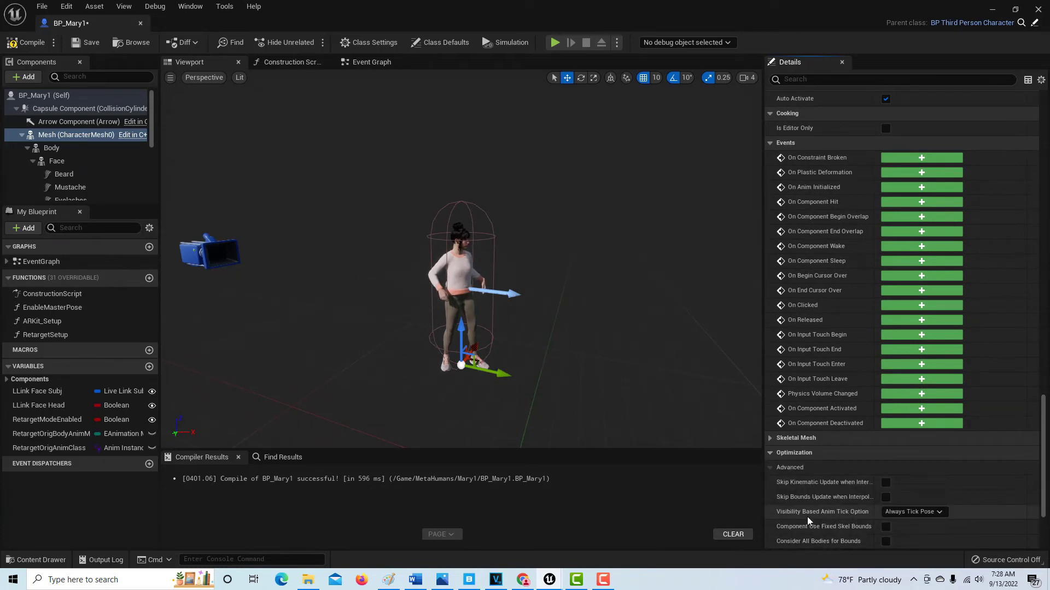
{"action": "left_click", "coordinate": [939, 513]}
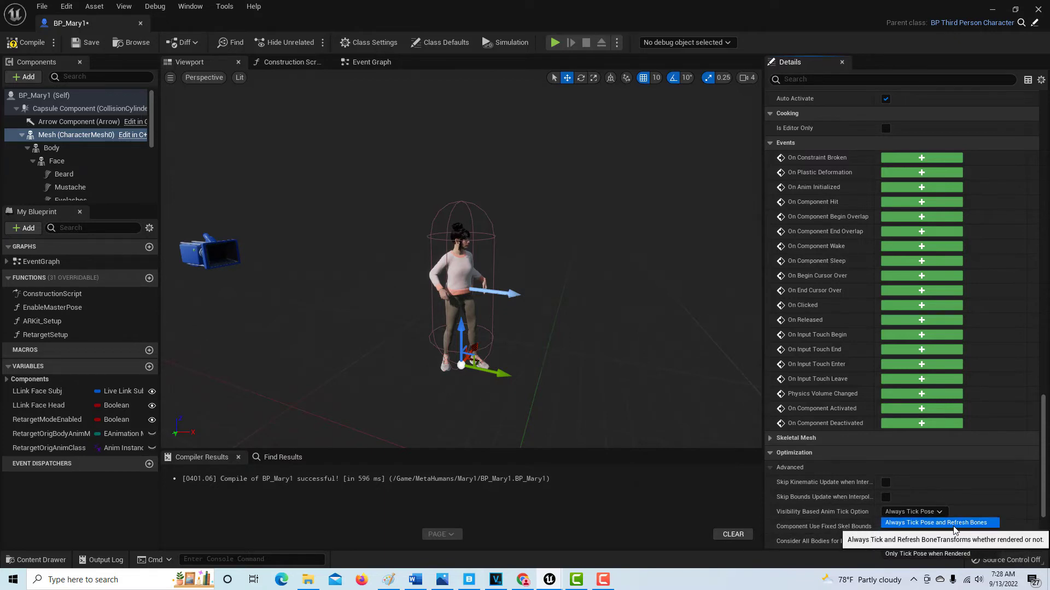
{"action": "left_click", "coordinate": [954, 526]}
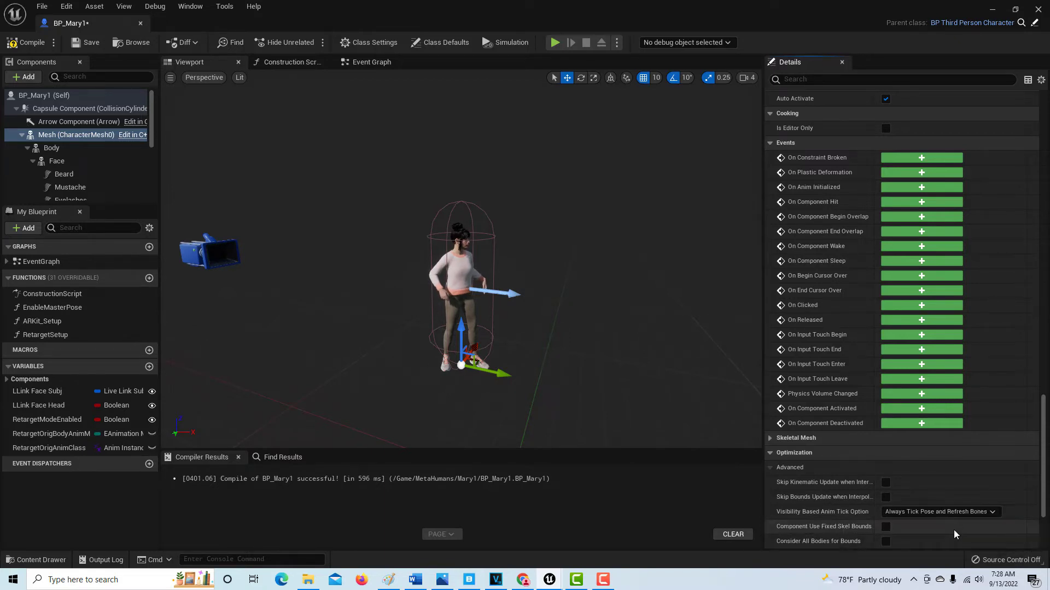
{"action": "left_click", "coordinate": [25, 42]}
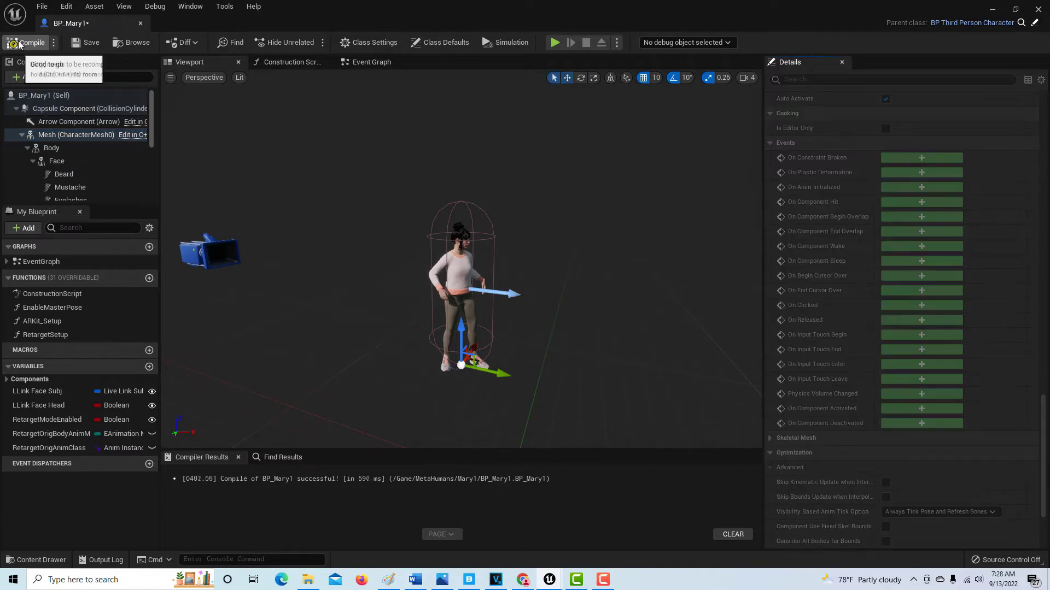
{"action": "left_click", "coordinate": [80, 43]}
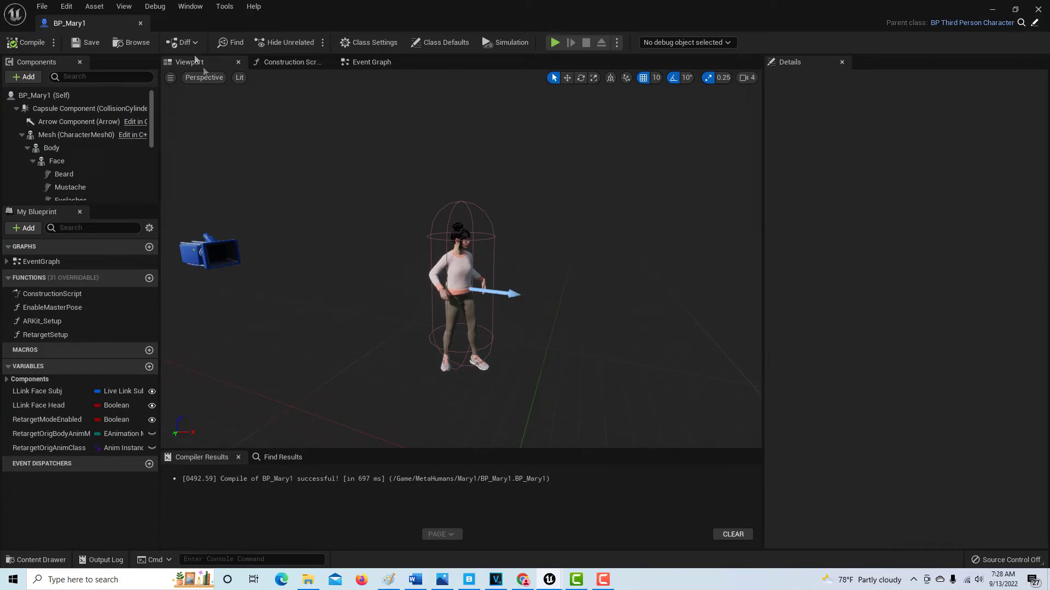
Close BP_Mary1 and open BP_ThirdPersonGameMode from ThirdPerson > Blueprints
{"action": "left_click", "coordinate": [141, 24]}
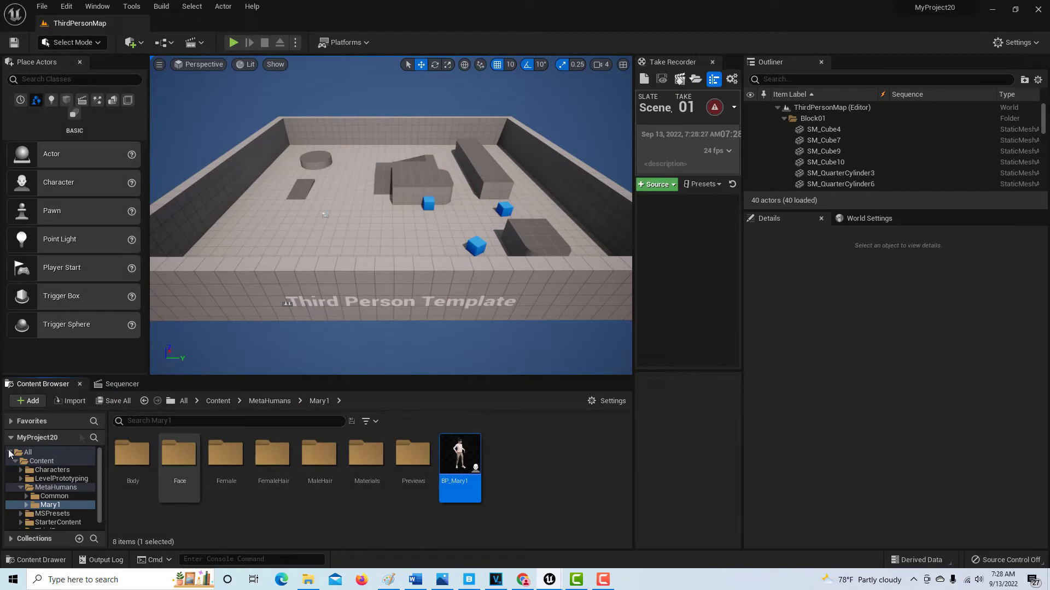
{"action": "scroll", "coordinate": [98, 492], "scroll_direction": "down", "scroll_amount": 1}
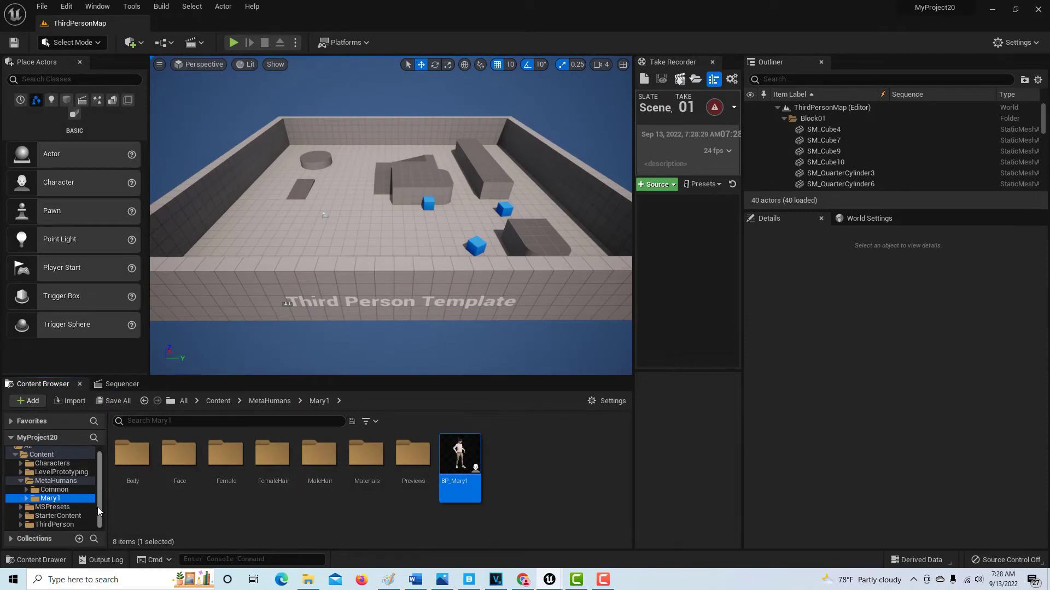
{"action": "left_click", "coordinate": [55, 524]}
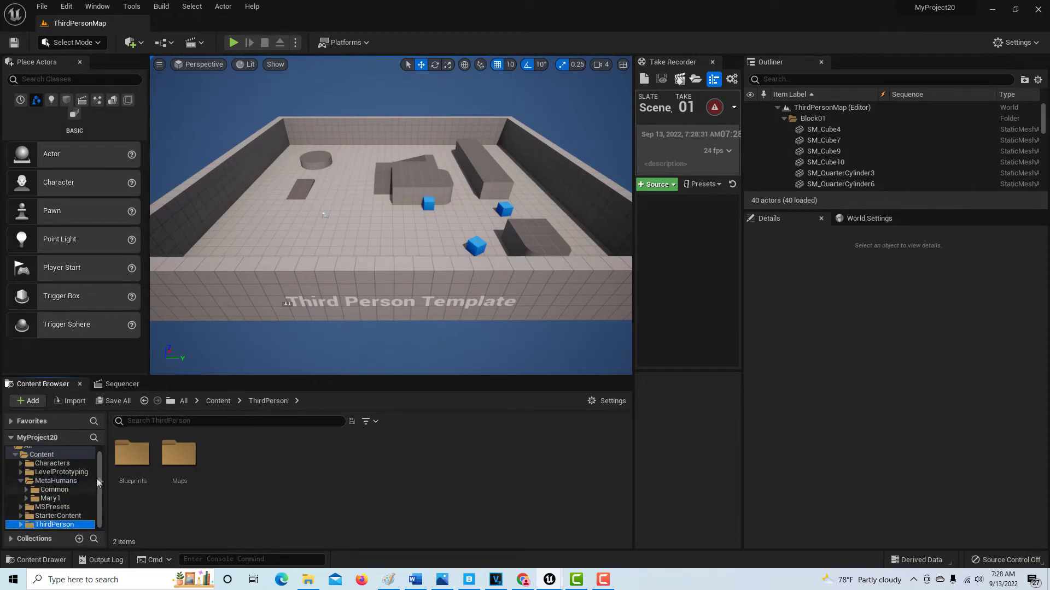
{"action": "double_click", "coordinate": [127, 462]}
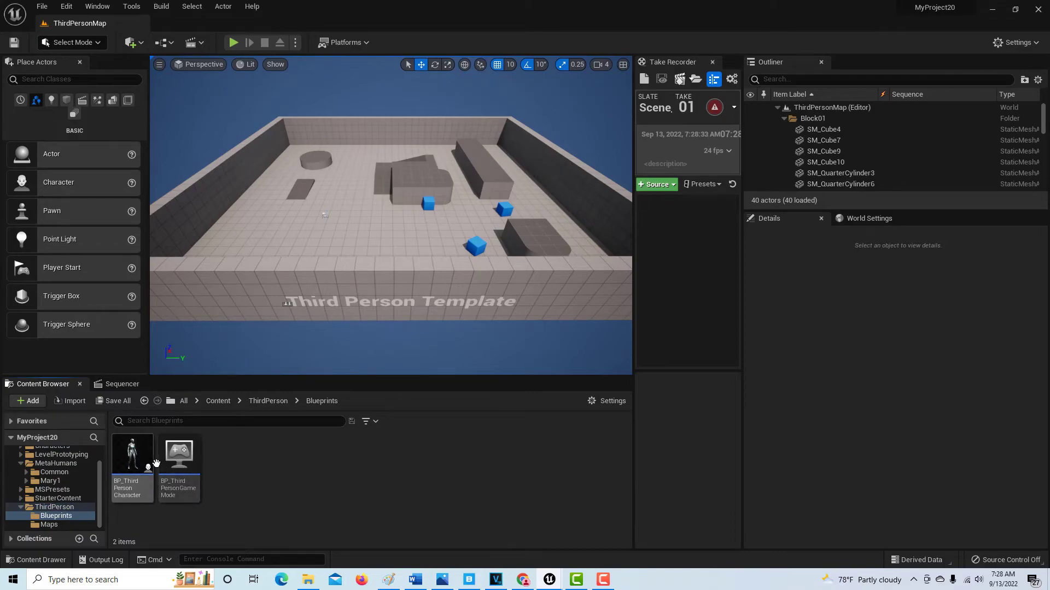
{"action": "double_click", "coordinate": [186, 468]}
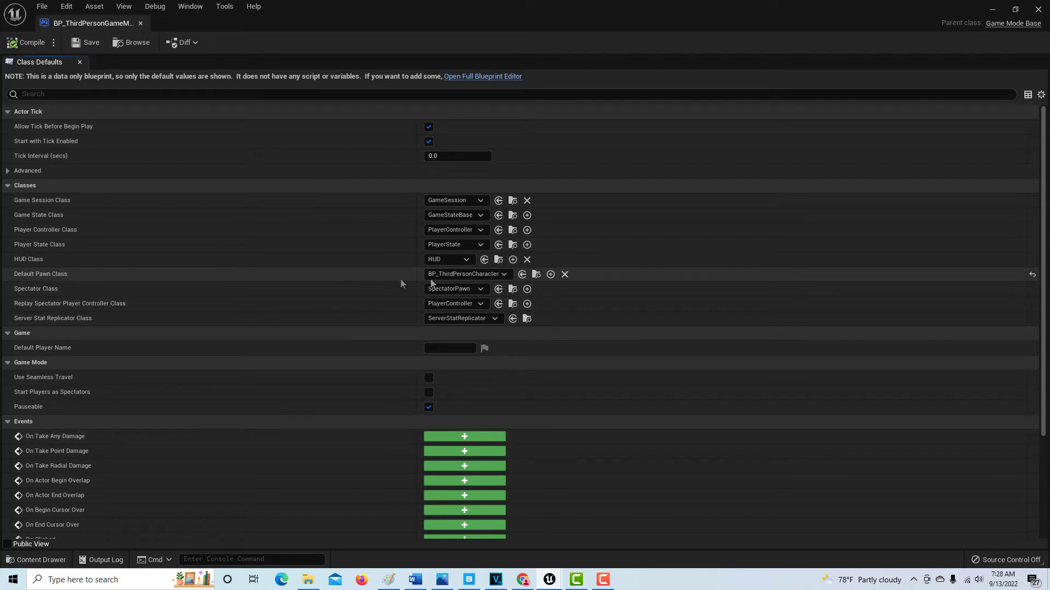
Set Default Pawn Class to BP_Mary1, compile and save the game mode, and close it
{"action": "left_click", "coordinate": [504, 274]}
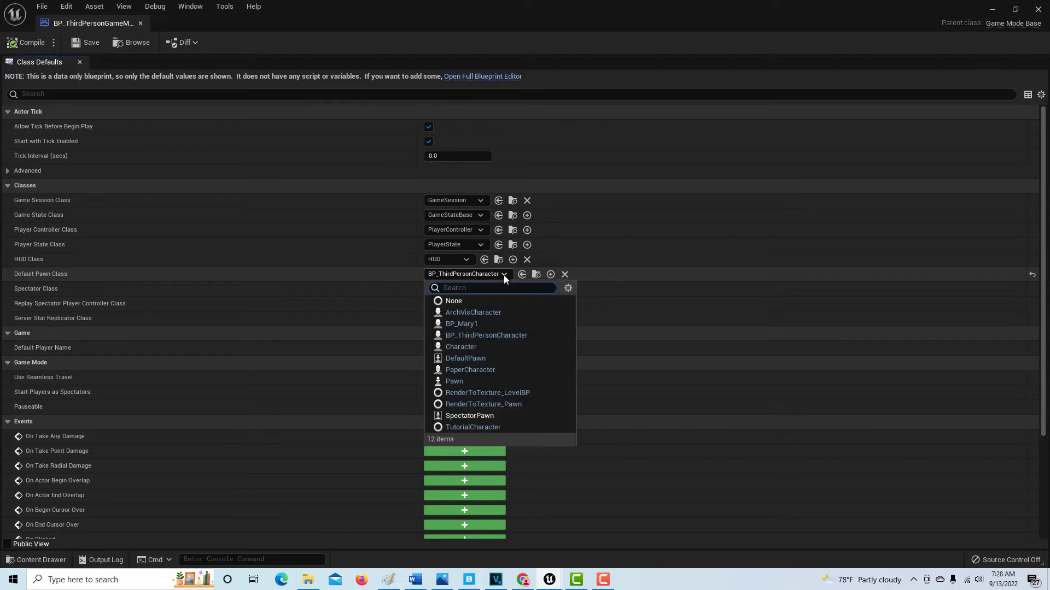
{"action": "left_click", "coordinate": [457, 323]}
{"action": "left_click", "coordinate": [22, 42]}
{"action": "left_click", "coordinate": [83, 44]}
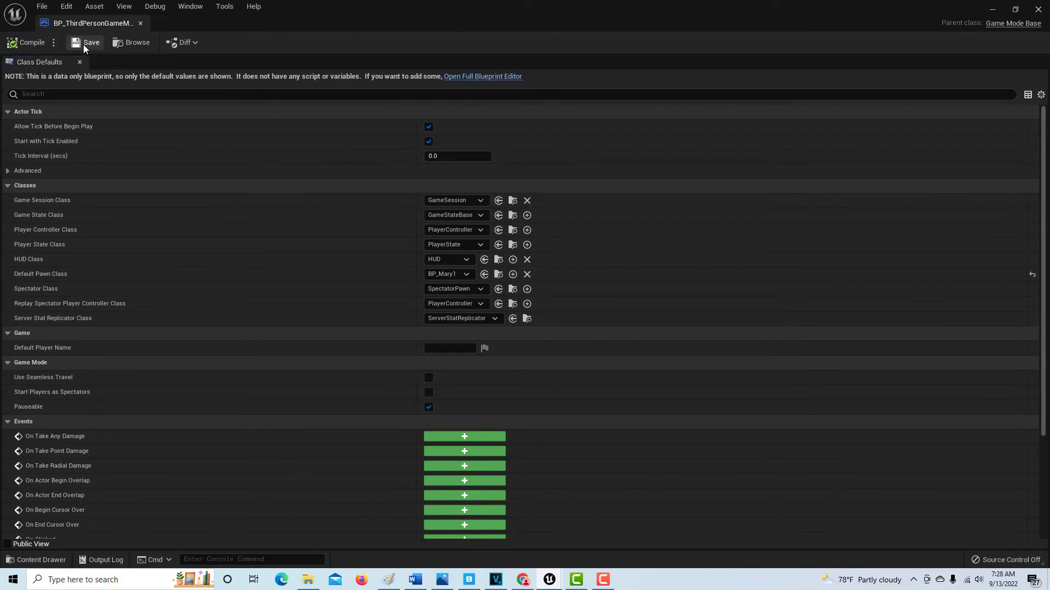
{"action": "left_click", "coordinate": [140, 23]}
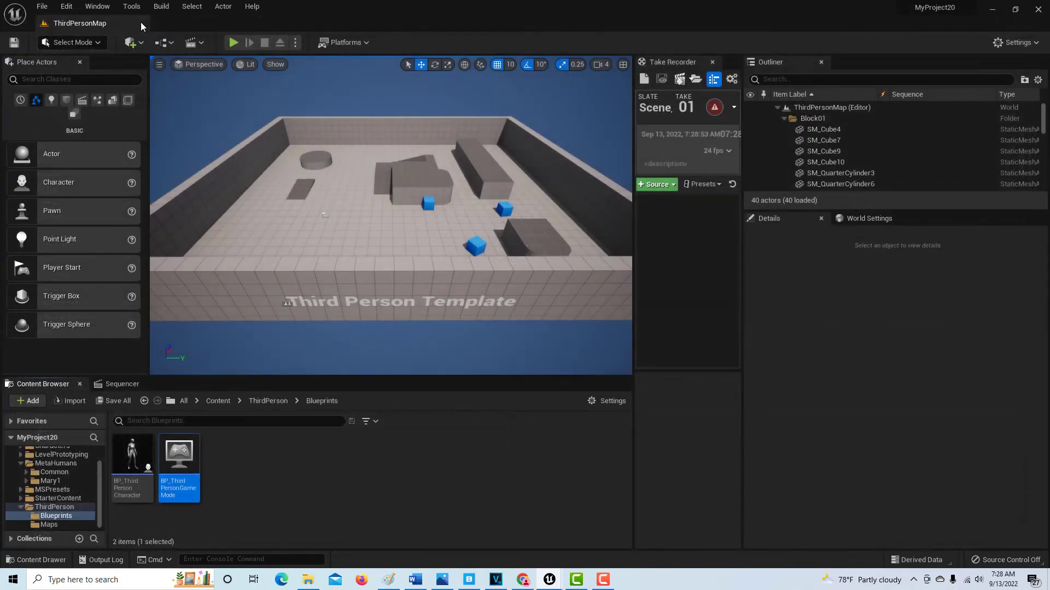
{"action": "left_click", "coordinate": [233, 44]}
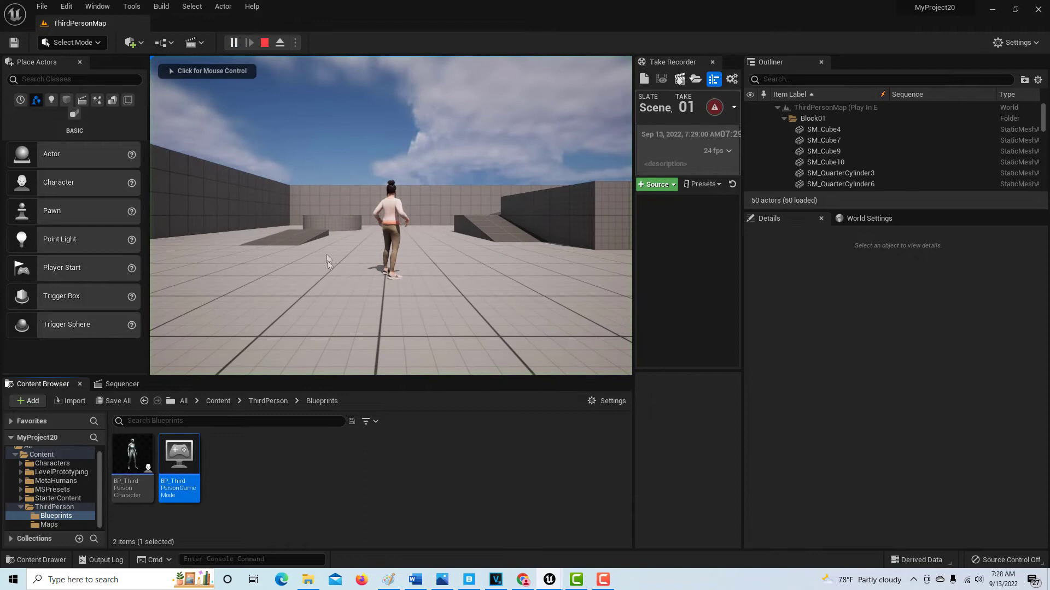
{"action": "left_click", "coordinate": [447, 273]}
{"action": "key", "text": "w"}
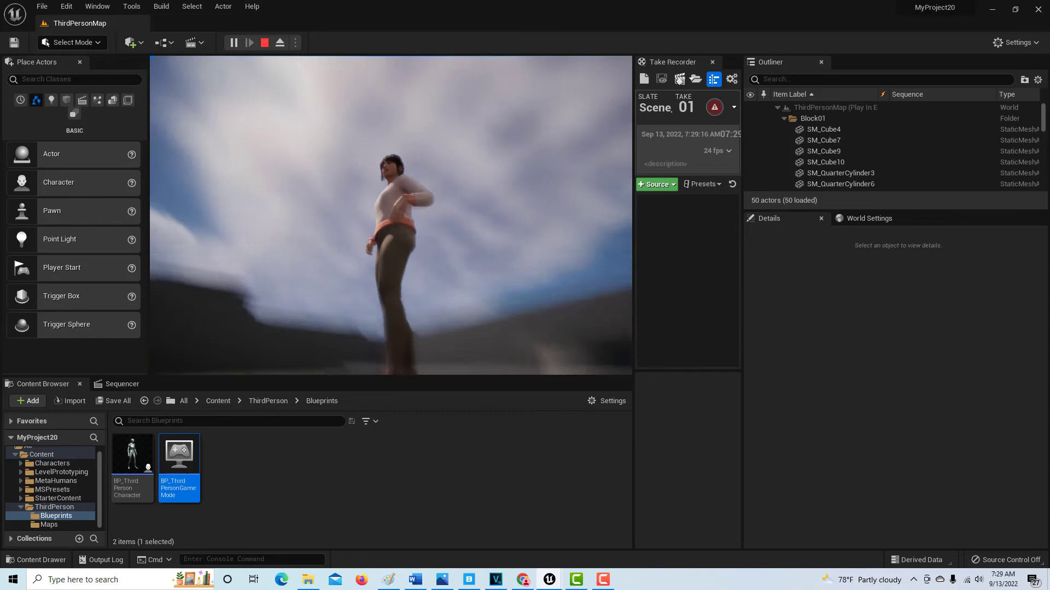
{"action": "key", "text": "Escape"}
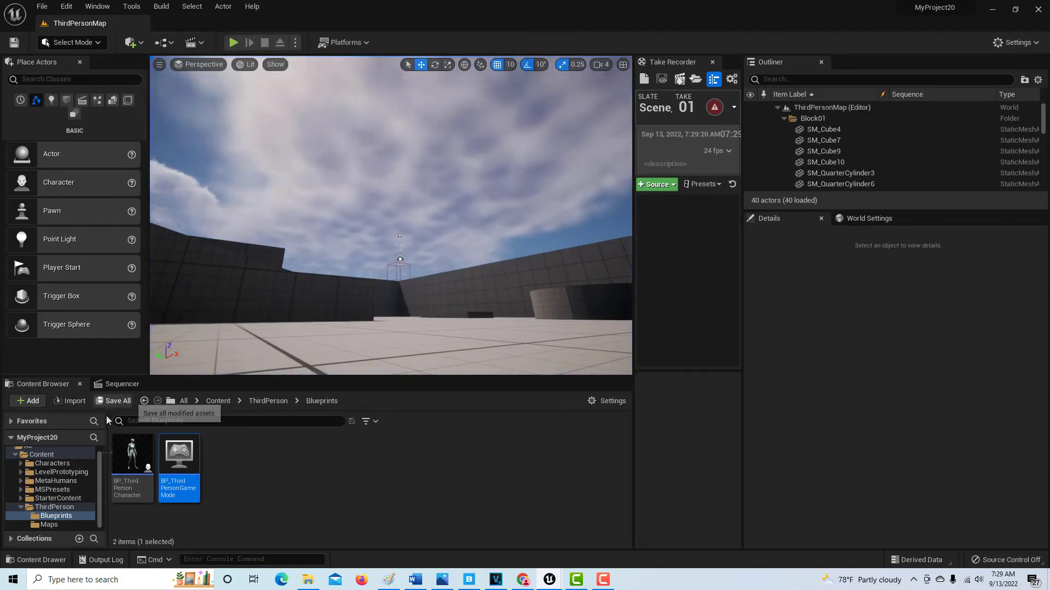
{"action": "left_click", "coordinate": [97, 497]}
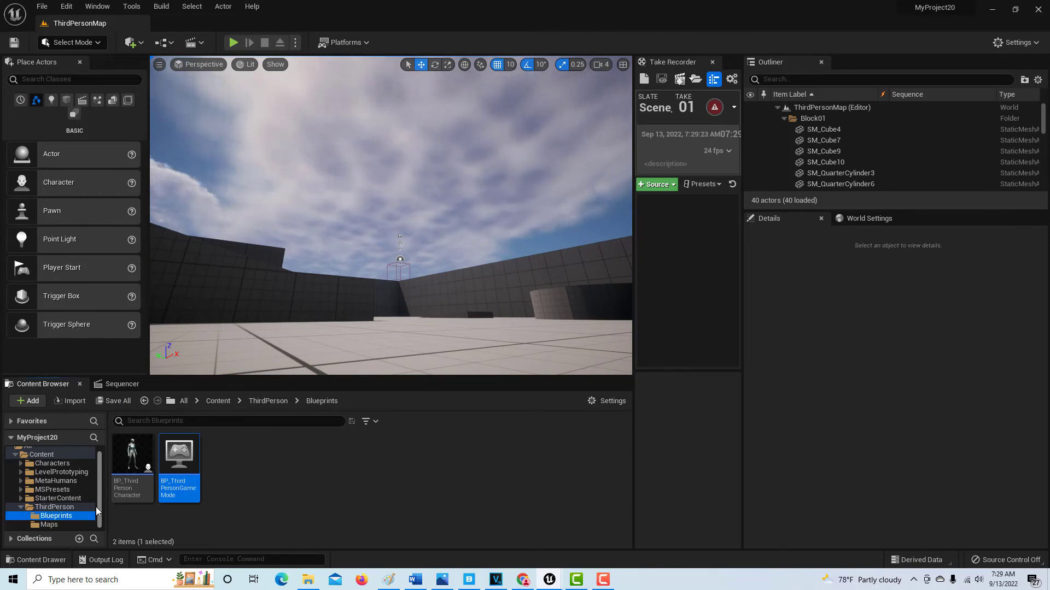
Reopen BP_Mary1 and drag the FollowCamera along X to location 260, 0, 0
{"action": "double_click", "coordinate": [57, 481]}
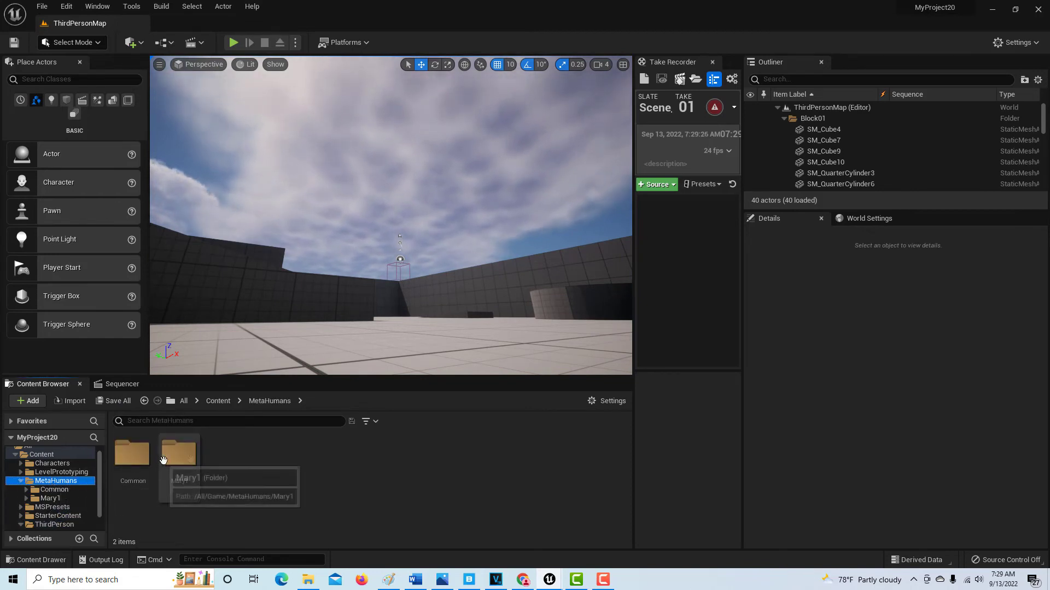
{"action": "double_click", "coordinate": [178, 454]}
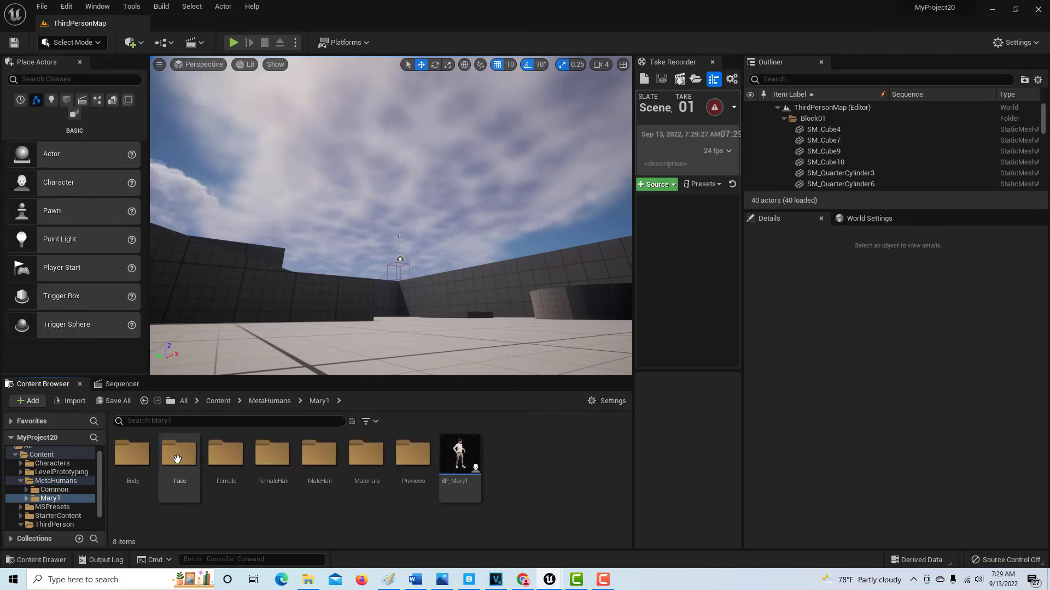
{"action": "double_click", "coordinate": [475, 455]}
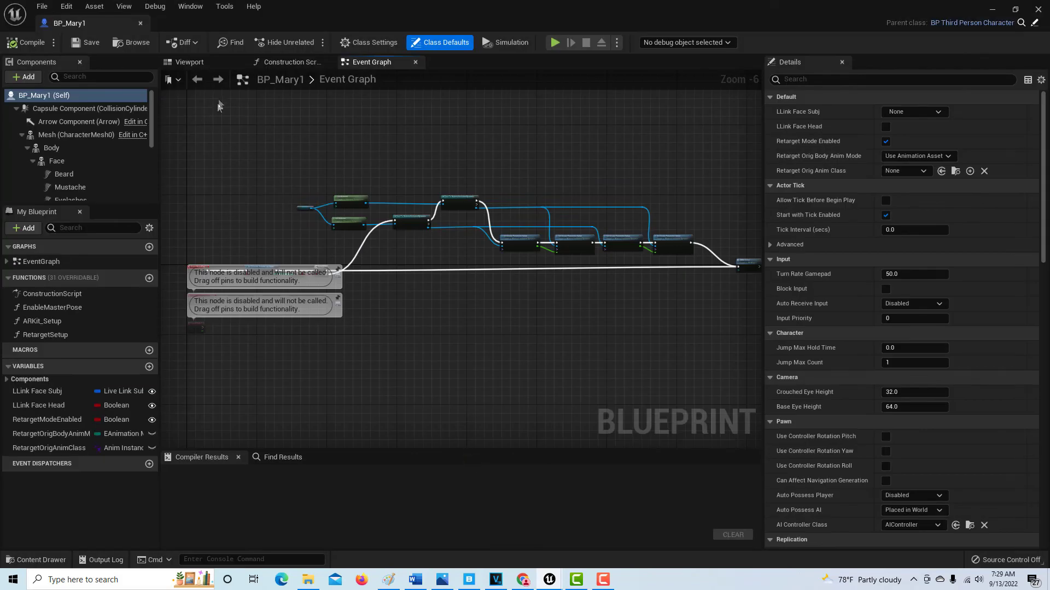
{"action": "left_click", "coordinate": [187, 61]}
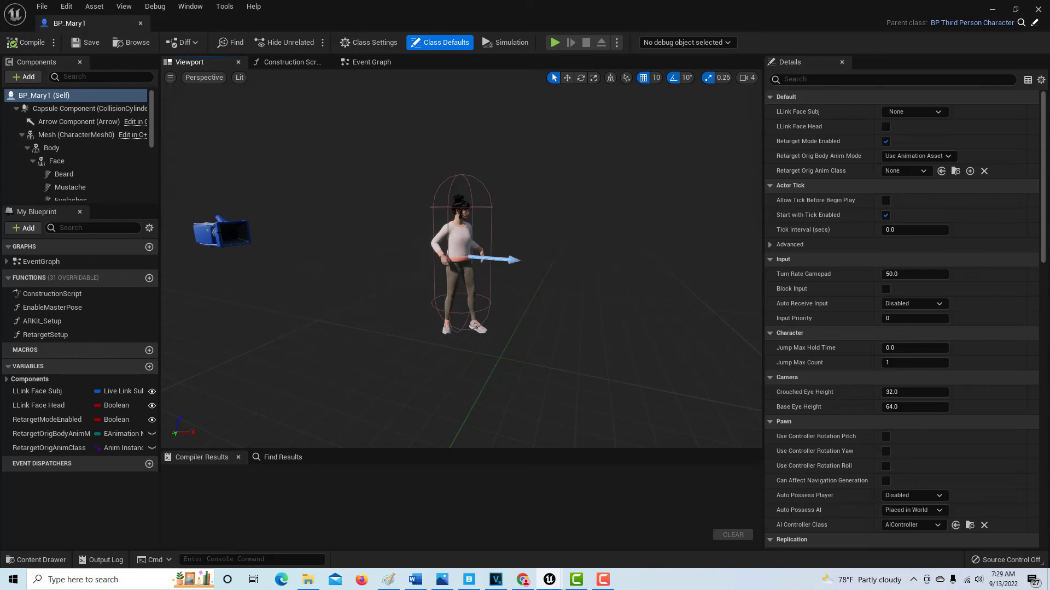
{"action": "left_click", "coordinate": [239, 249]}
{"action": "left_click_drag", "start_coordinate": [262, 238], "coordinate": [416, 244]}
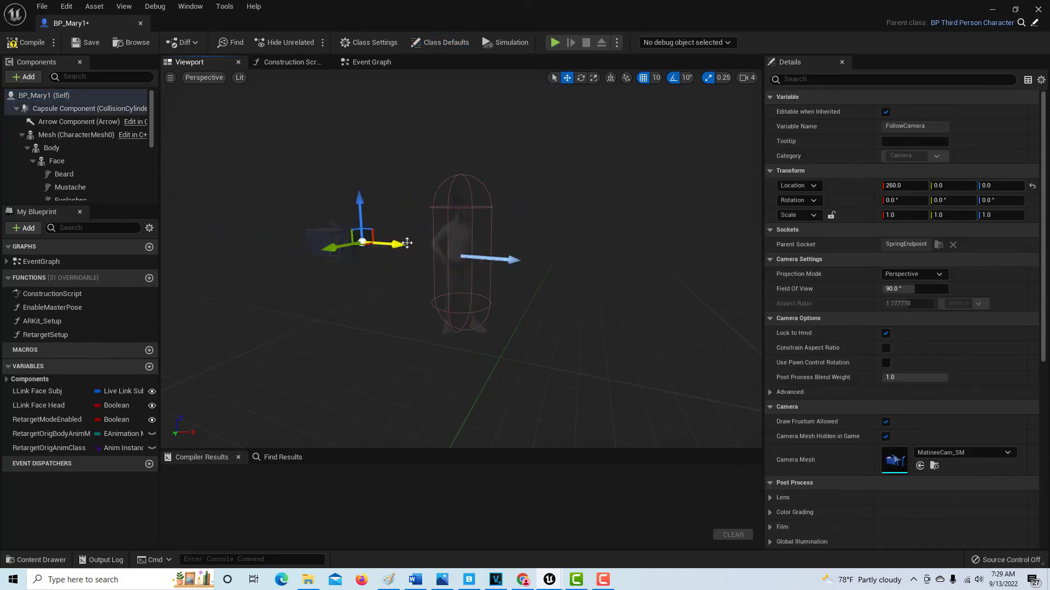